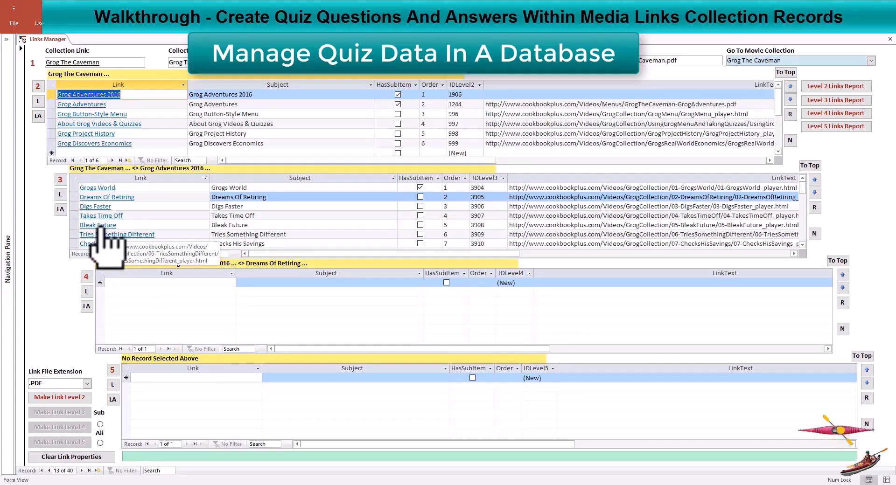
# Show the quiz questions stored under Grogs World and the answer choices for "who is Grog".
pyautogui.click(74, 188)
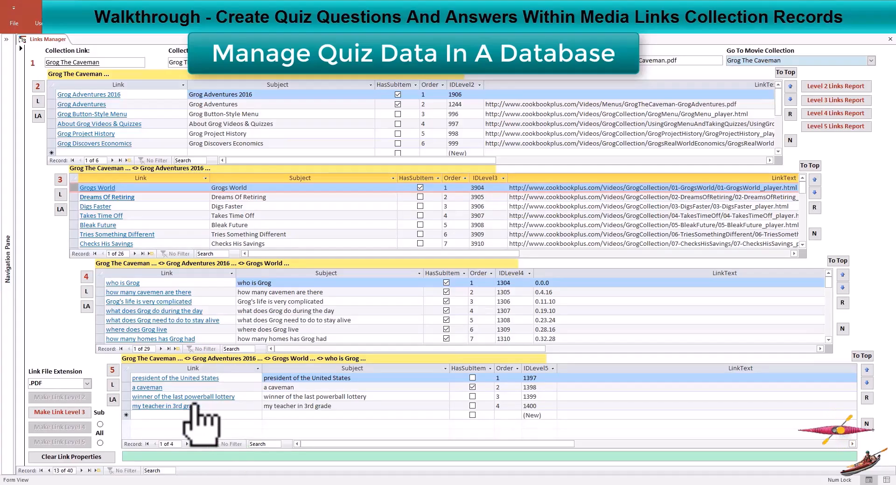
pyautogui.click(112, 282)
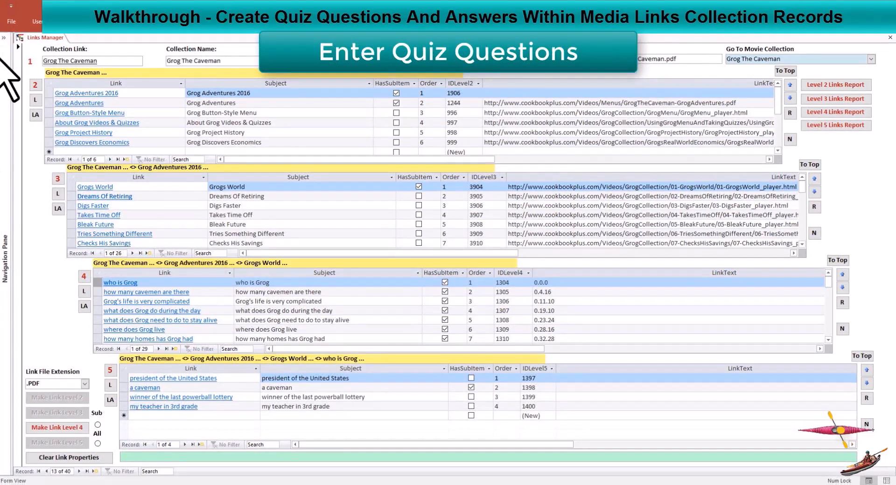
# Add a level 4 question under Dreams Of Retiring with the subject "Grog has dreams" and save it.
pyautogui.click(71, 198)
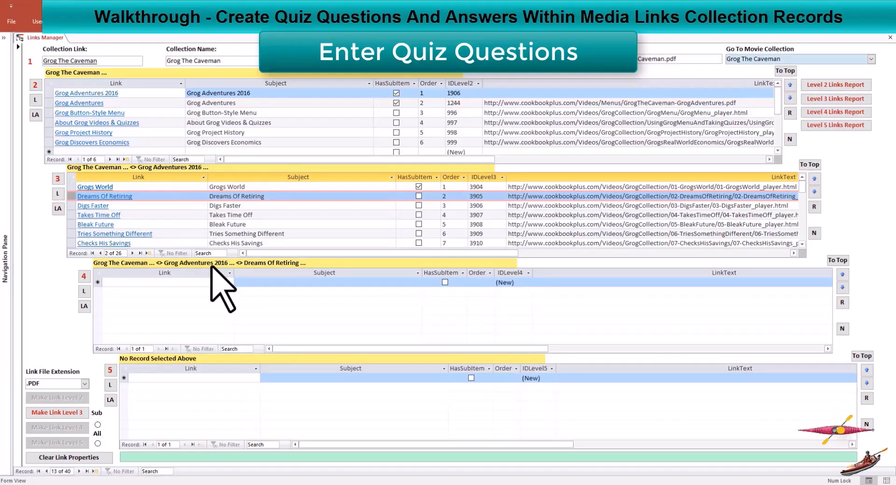
pyautogui.click(241, 282)
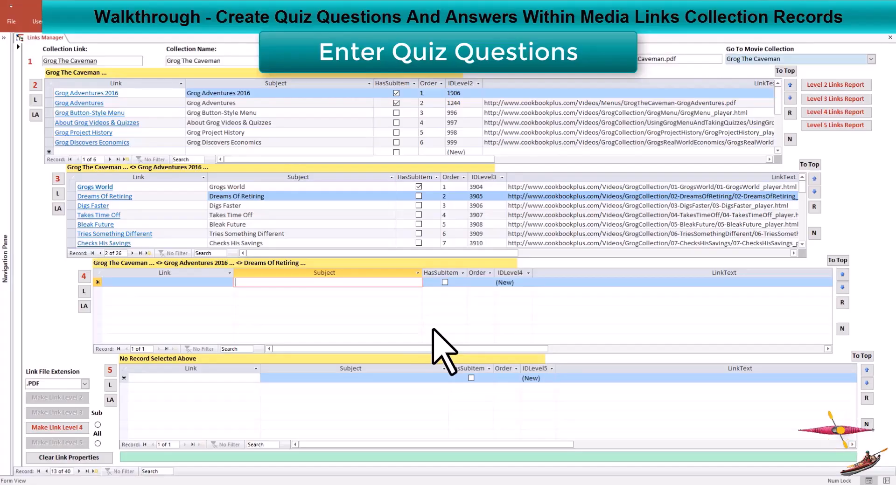
pyautogui.write('Grog has dreams')
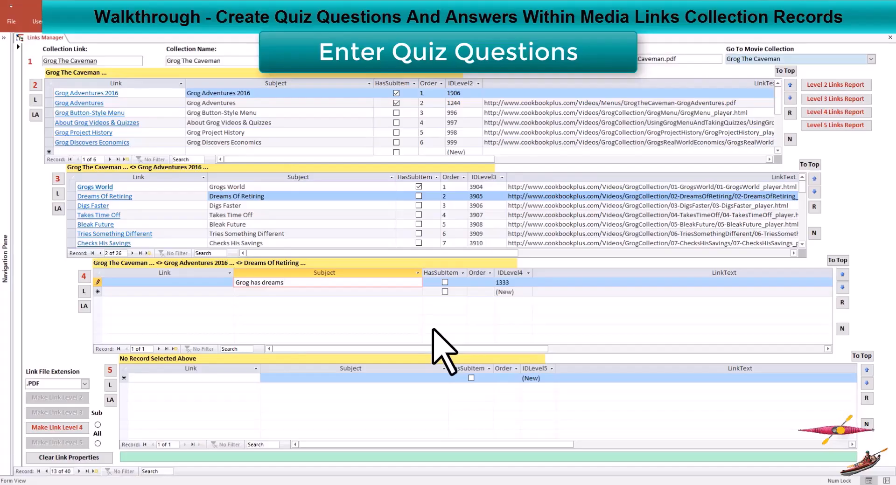
pyautogui.press('Tab')
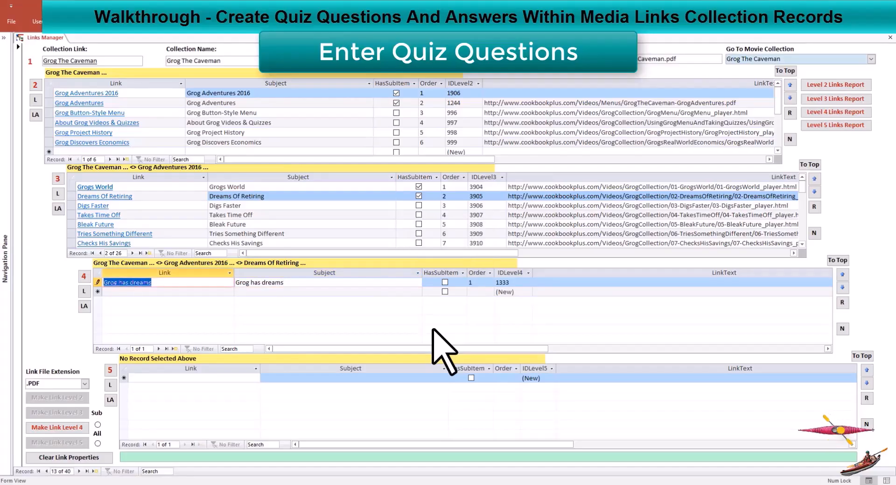
pyautogui.press('Tab')
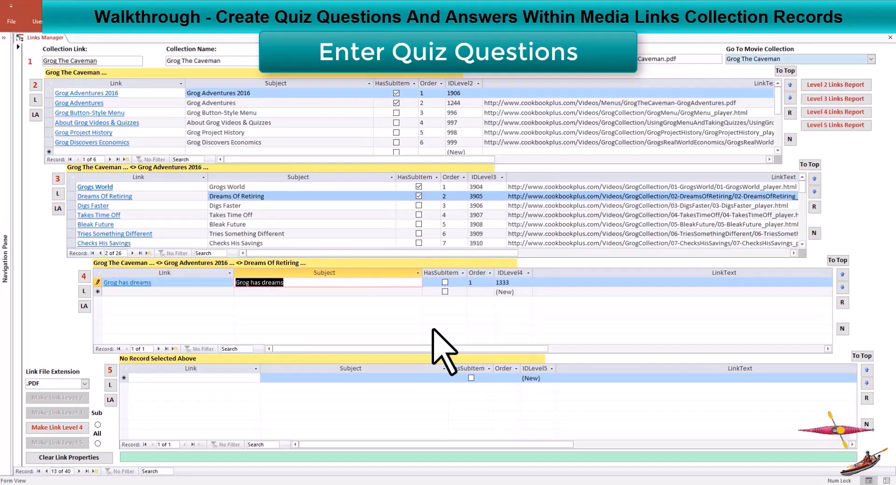
pyautogui.press('Down')
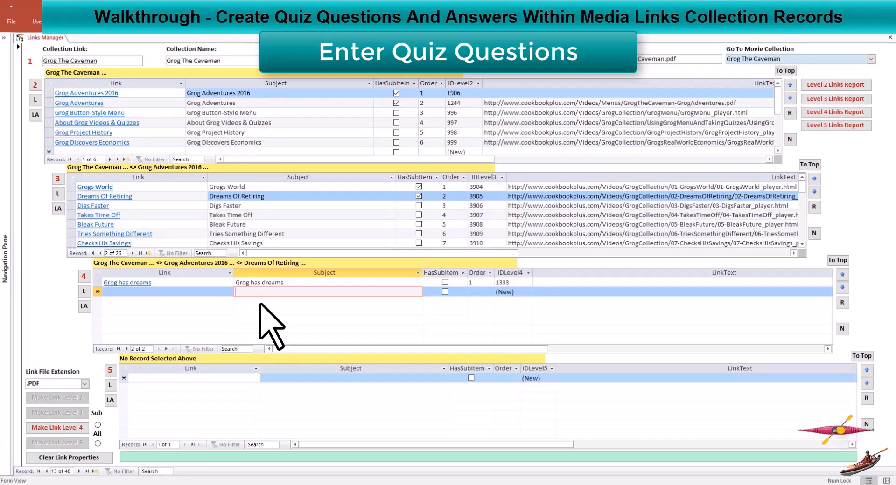
# Add "what did Grog dream about" as the second level 4 question under Dreams Of Retiring.
pyautogui.write('what did Grog dream about')
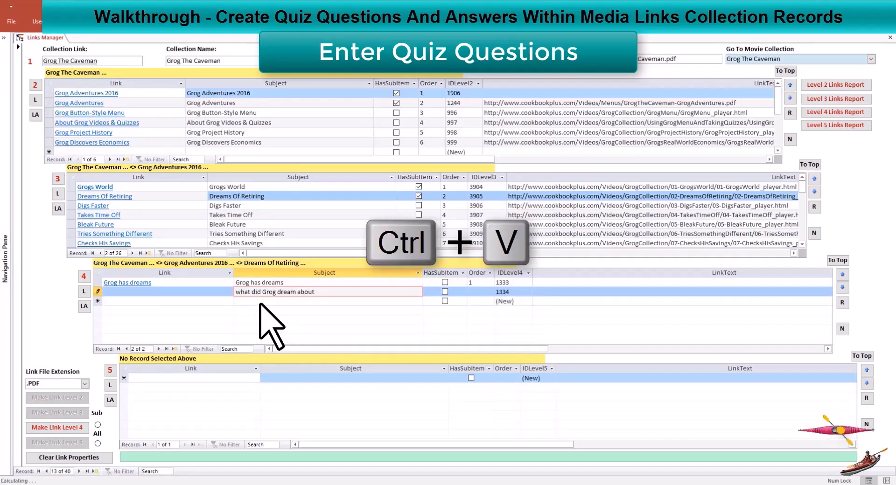
pyautogui.press('Tab')
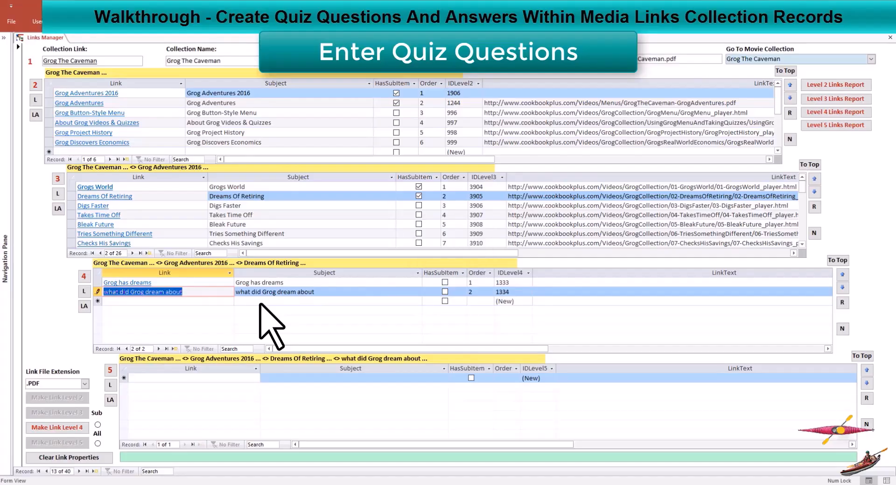
pyautogui.press('Right')
pyautogui.press('Down')
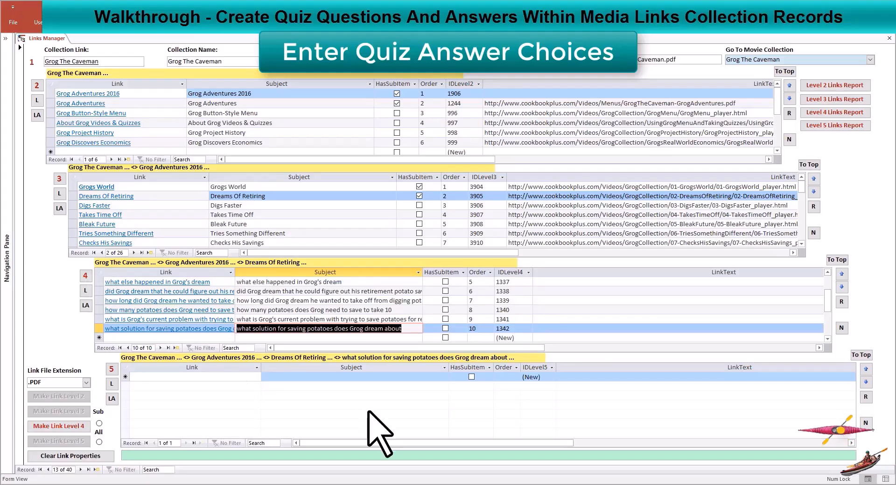
# Add the level 5 answer "T/F" to the question "Grog has dreams", flag it as HasSubItem and save the record.
pyautogui.hotkey('ctrl', 'Home')
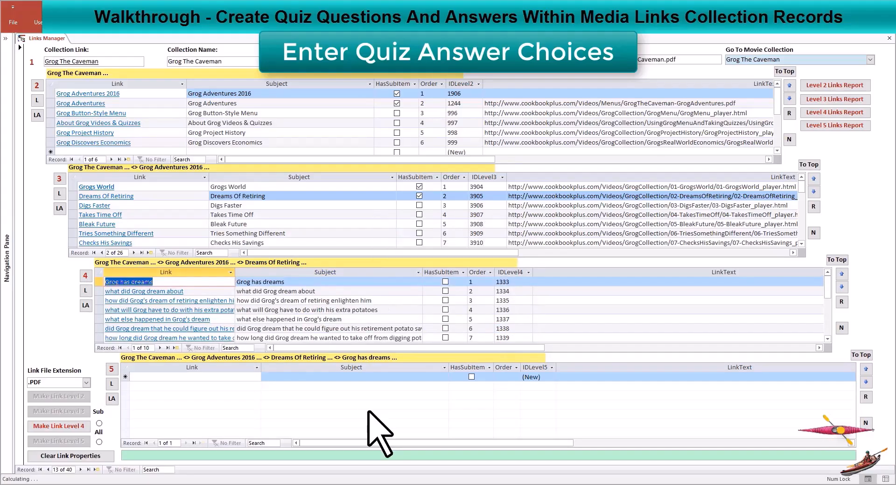
pyautogui.press('Tab')
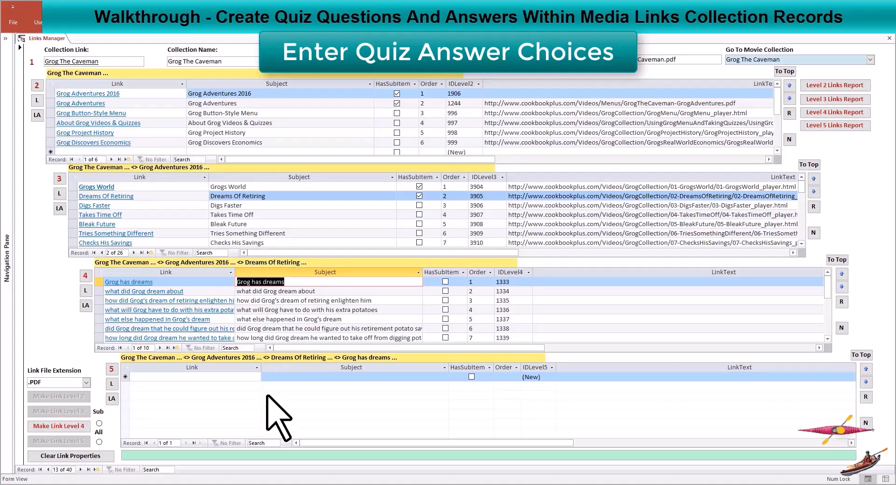
pyautogui.click(284, 377)
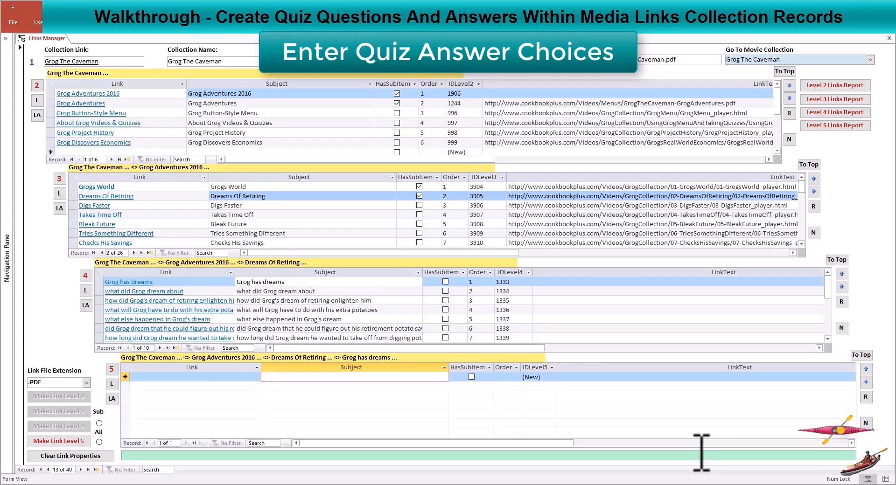
pyautogui.write('T/F')
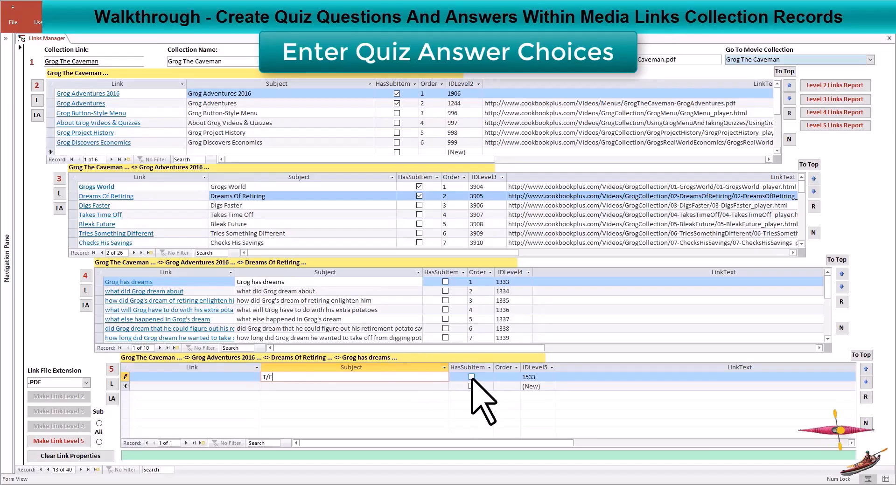
pyautogui.click(472, 377)
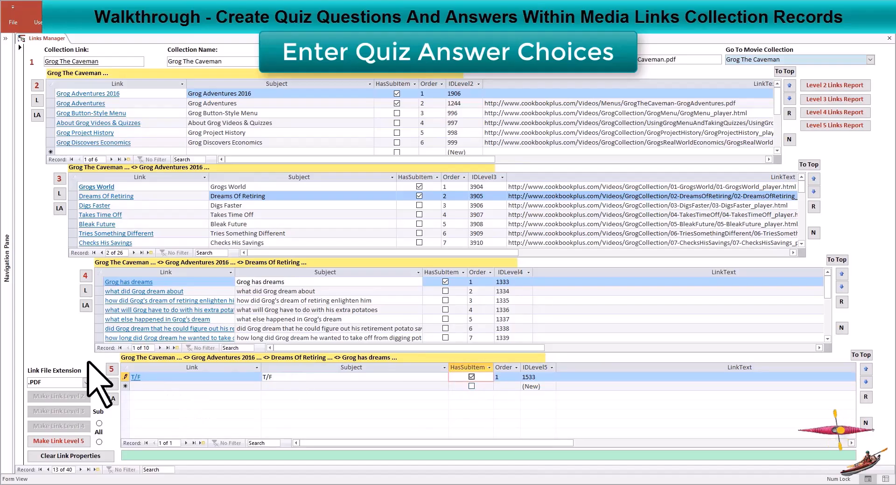
pyautogui.hotkey('shift', 'Return')
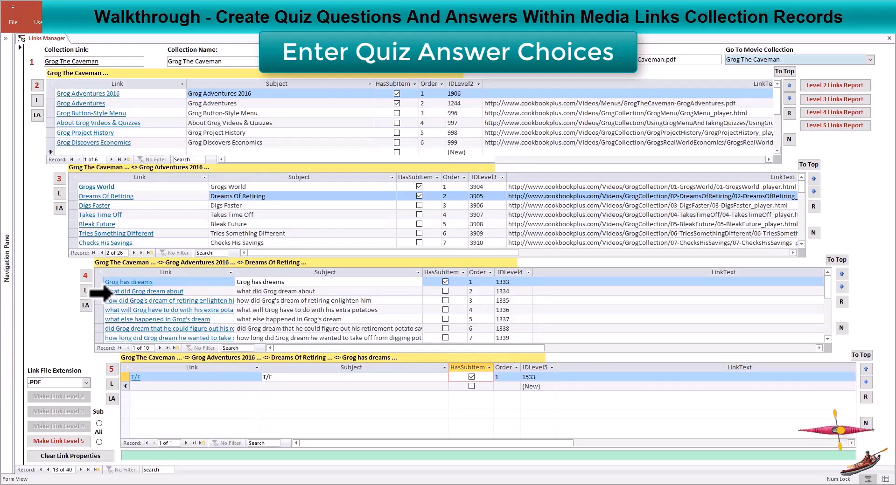
# For the question "what did Grog dream about", flag the answer "retiring and not having to dig potatoes all day long" as HasSubItem and save it.
pyautogui.click(103, 294)
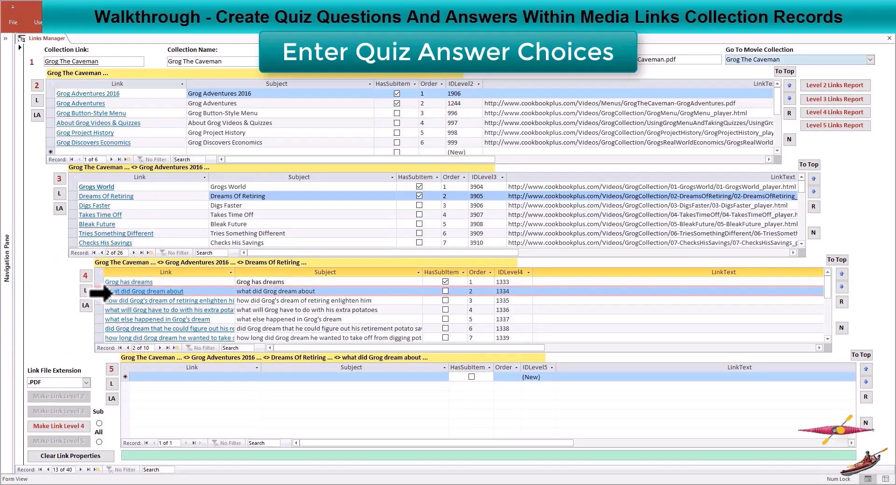
pyautogui.press('Tab')
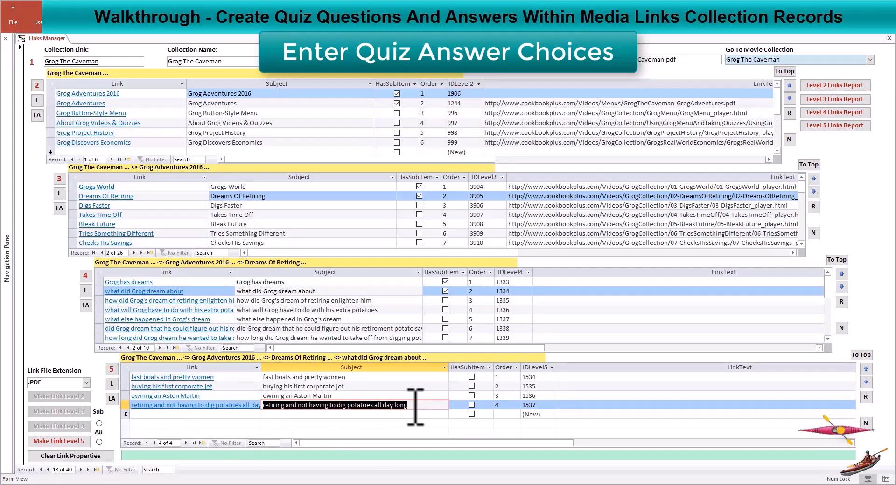
pyautogui.click(472, 405)
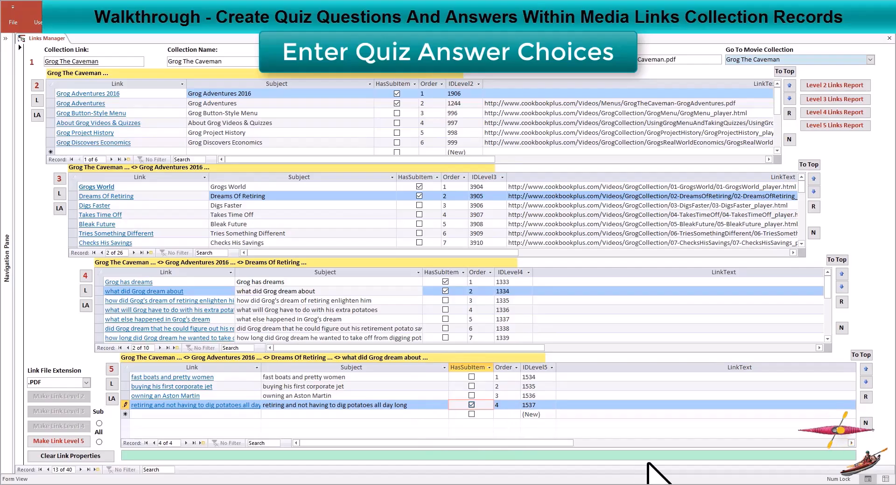
pyautogui.hotkey('shift', 'Return')
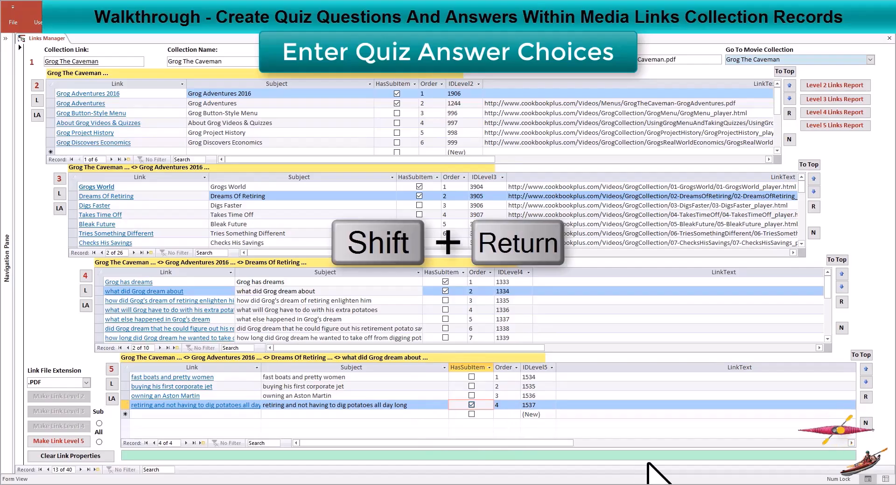
# Review the answer choices of the Dreams Of Retiring questions and the Grogs World question "Grog's life is very complicated".
pyautogui.click(99, 282)
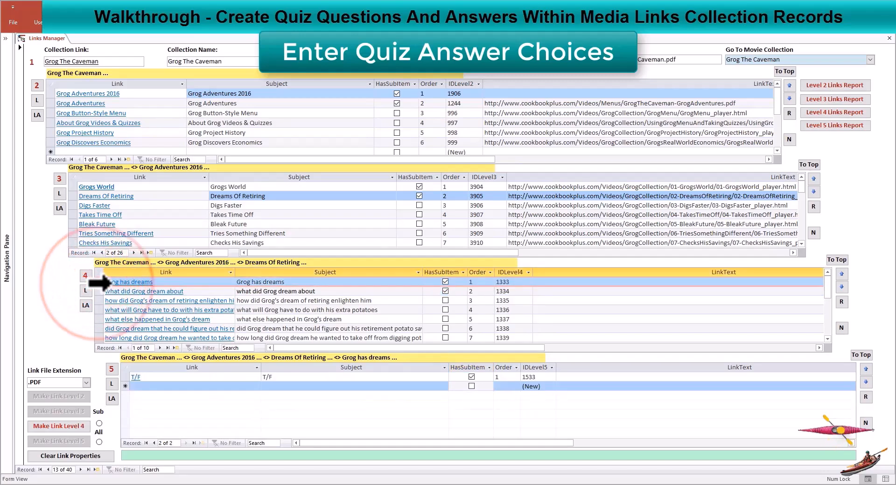
pyautogui.moveTo(99, 296); pyautogui.dragTo(99, 297)
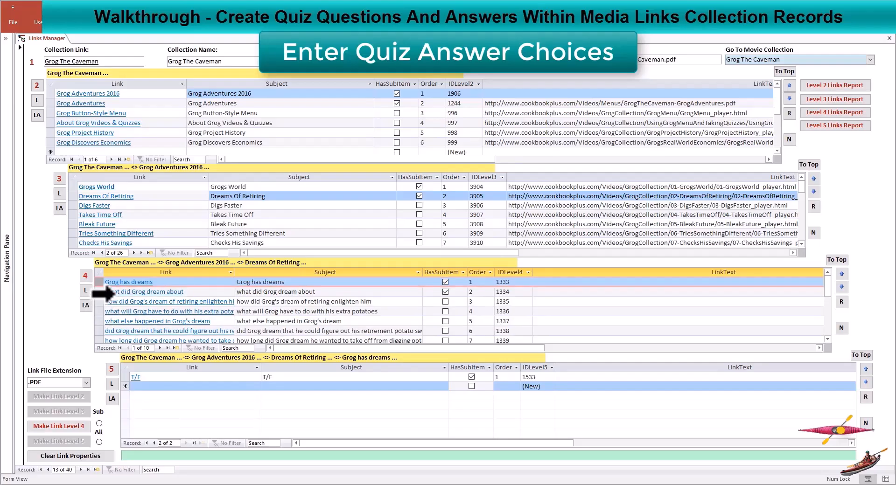
pyautogui.click(99, 291)
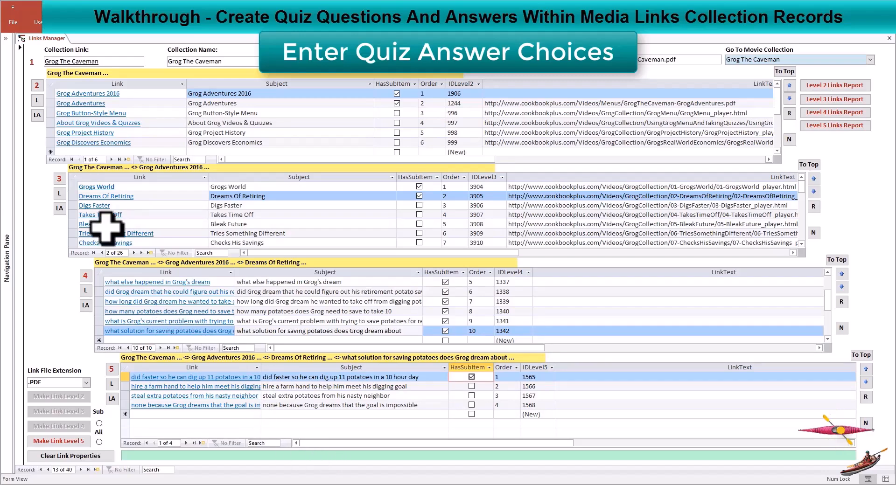
pyautogui.click(73, 196)
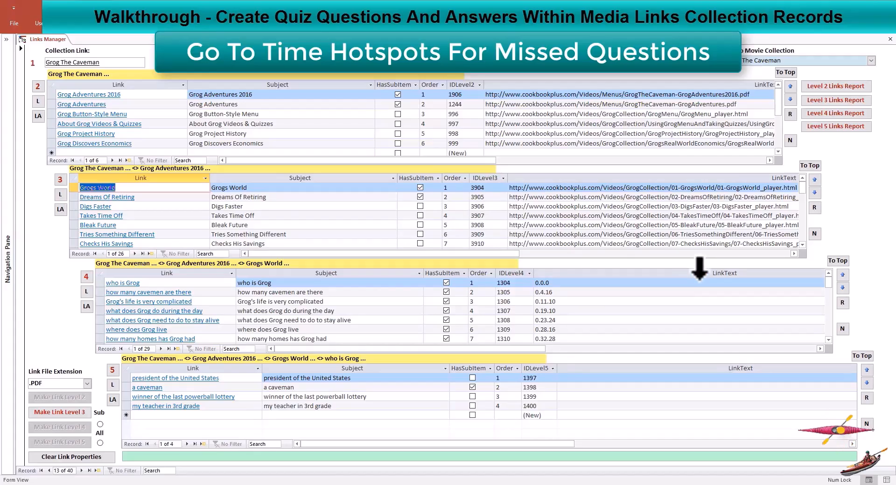
pyautogui.click(99, 301)
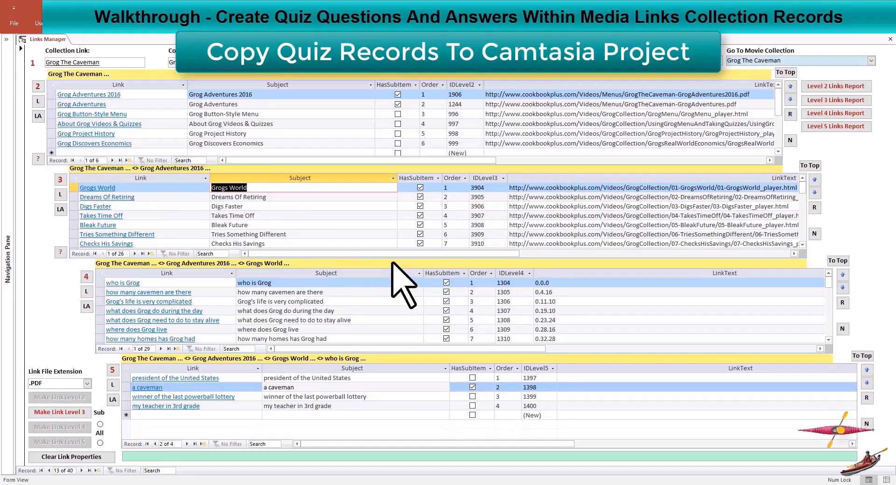
# Copy the subject "Grogs World", switch to Camtasia and use it as the quiz name, returning to the quiz's questions.
pyautogui.hotkey('ctrl', 'c')
pyautogui.hotkey('alt', 'Tab')
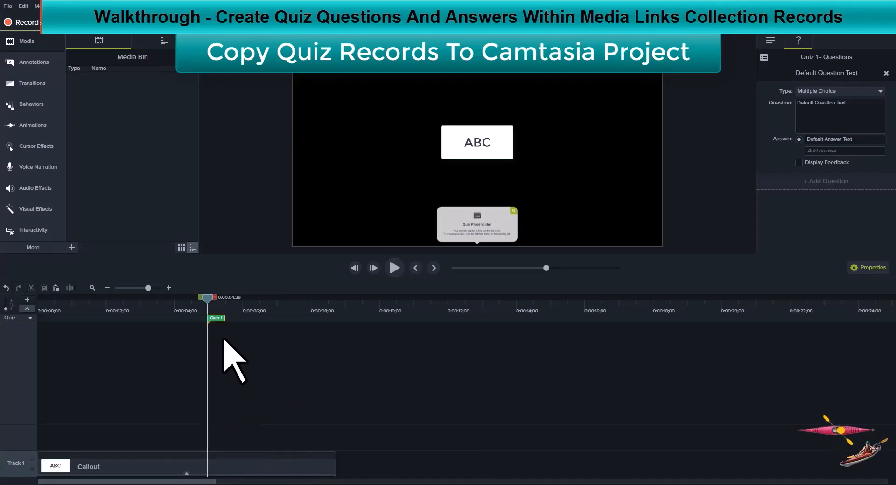
pyautogui.click(215, 318)
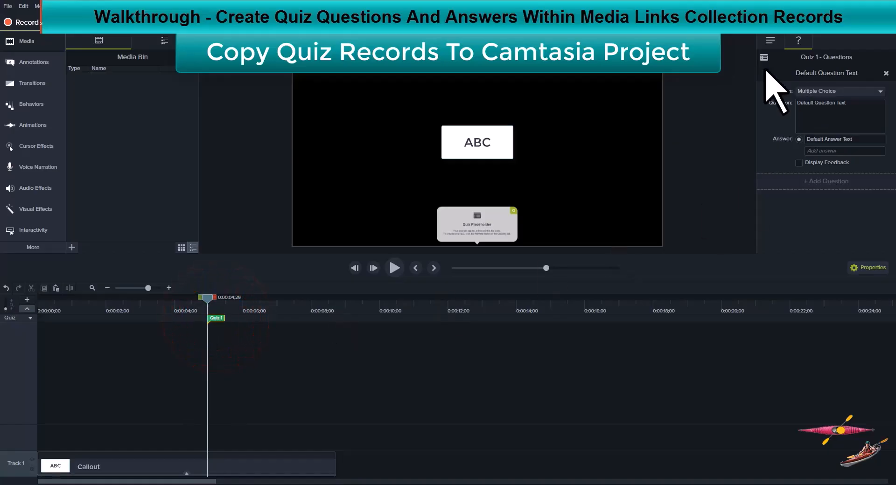
pyautogui.click(772, 41)
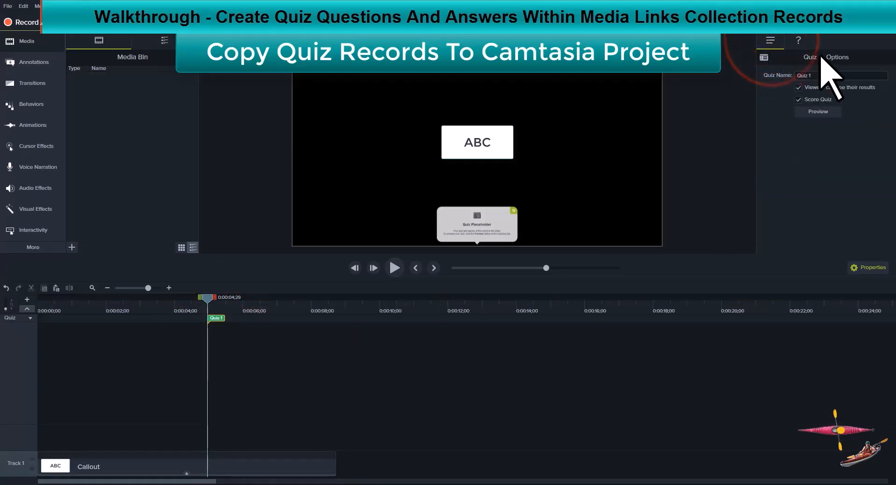
pyautogui.click(838, 75)
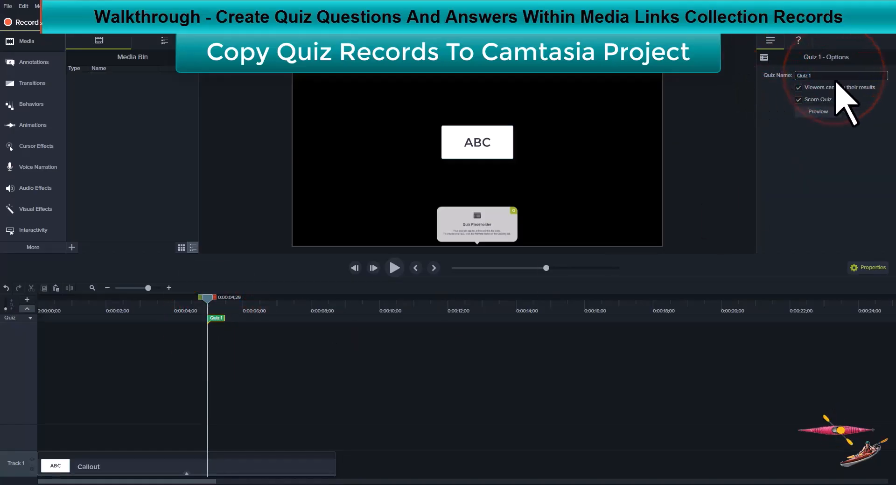
pyautogui.hotkey('ctrl', 'v')
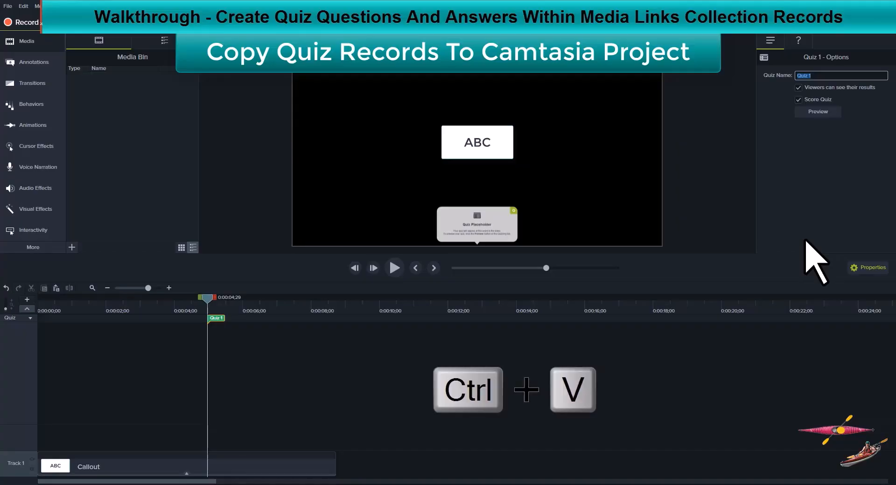
pyautogui.click(798, 41)
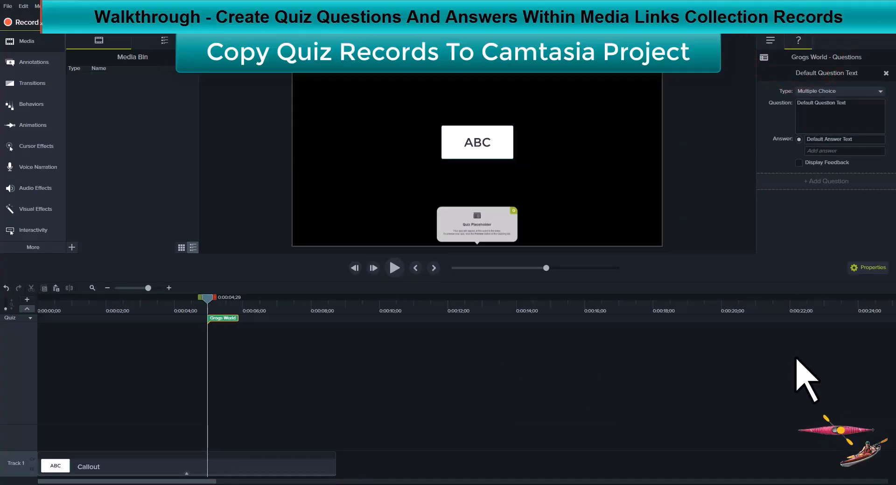
# Copy the level 4 subject "who is Grog" from Links Manager and use it to replace the default question text in the Camtasia quiz.
pyautogui.hotkey('alt', 'Tab')
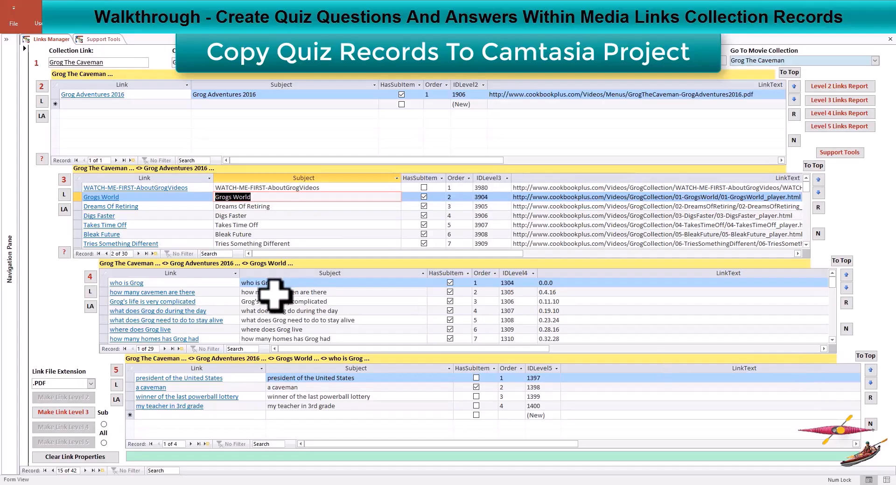
pyautogui.click(355, 349)
pyautogui.press('Right')
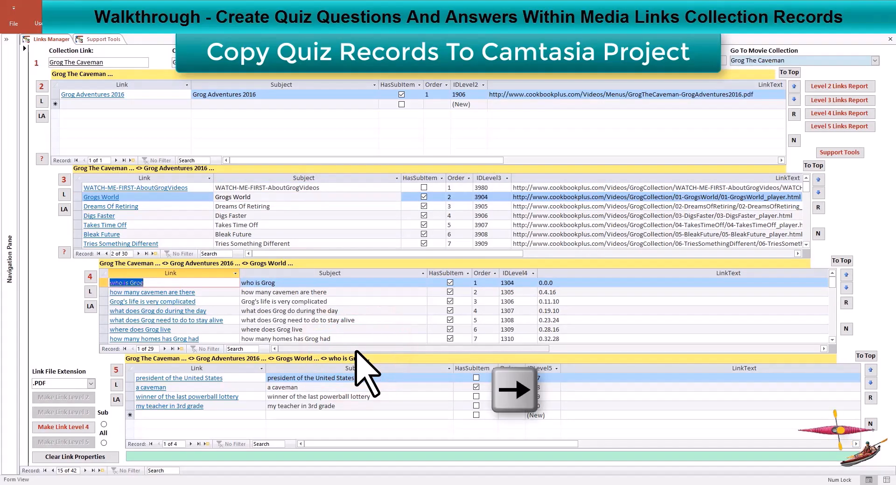
pyautogui.hotkey('ctrl', 'c')
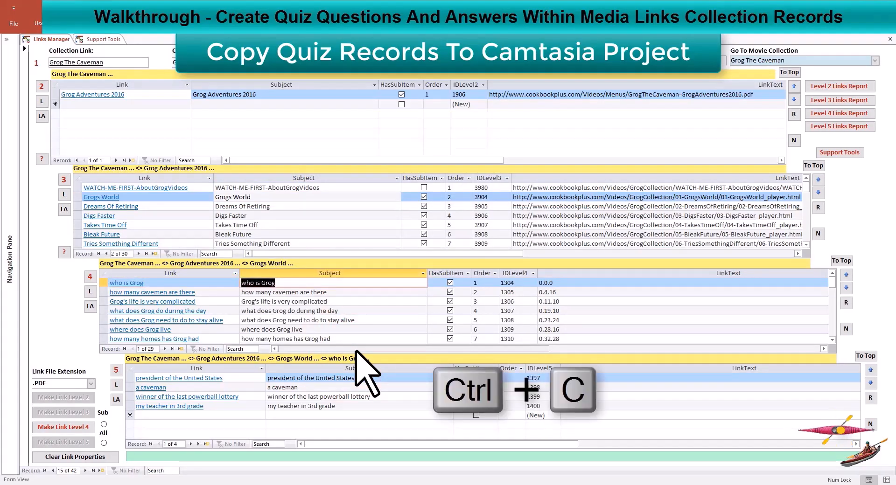
pyautogui.hotkey('alt', 'Tab')
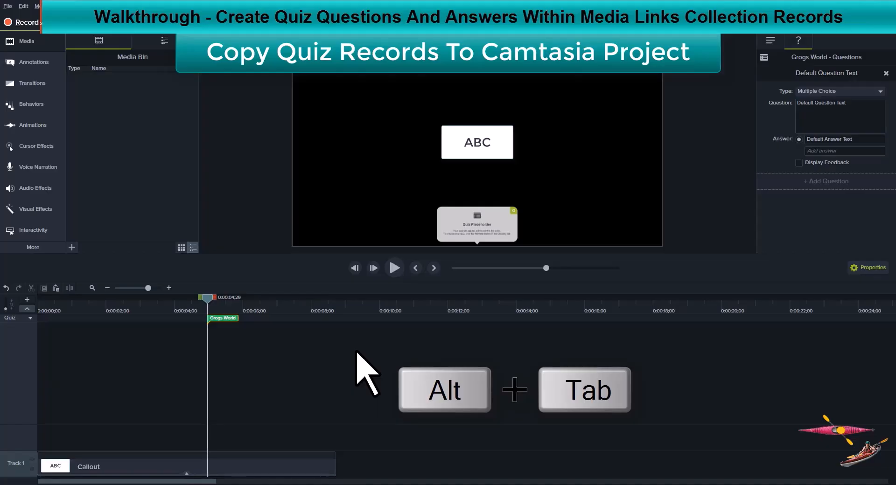
pyautogui.tripleClick(852, 104)
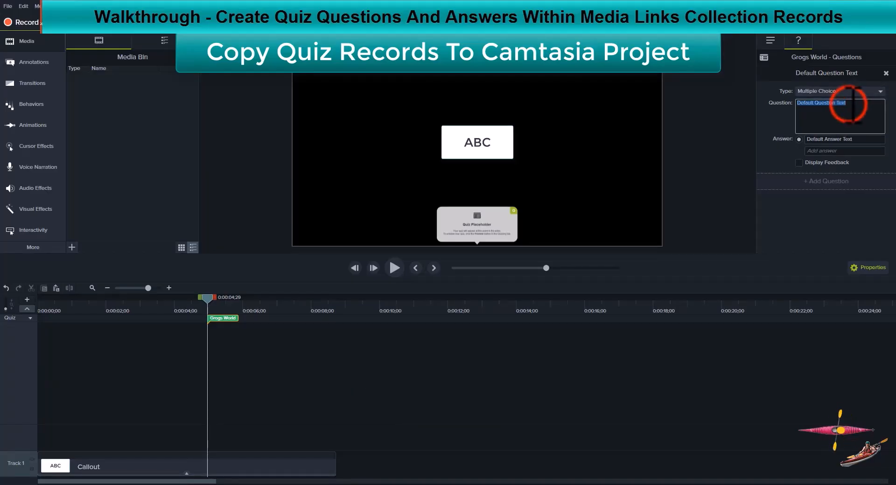
pyautogui.hotkey('ctrl', 'v')
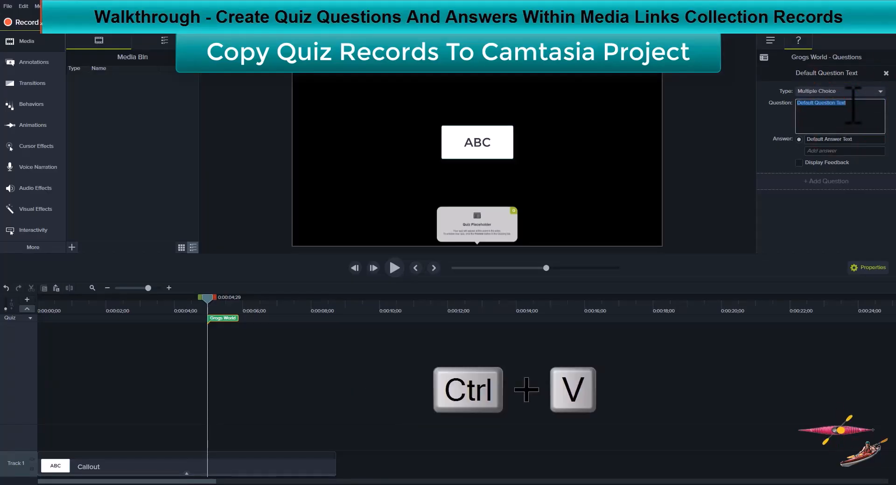
pyautogui.write('who is Grog')
pyautogui.press('Tab')
pyautogui.press('Tab')
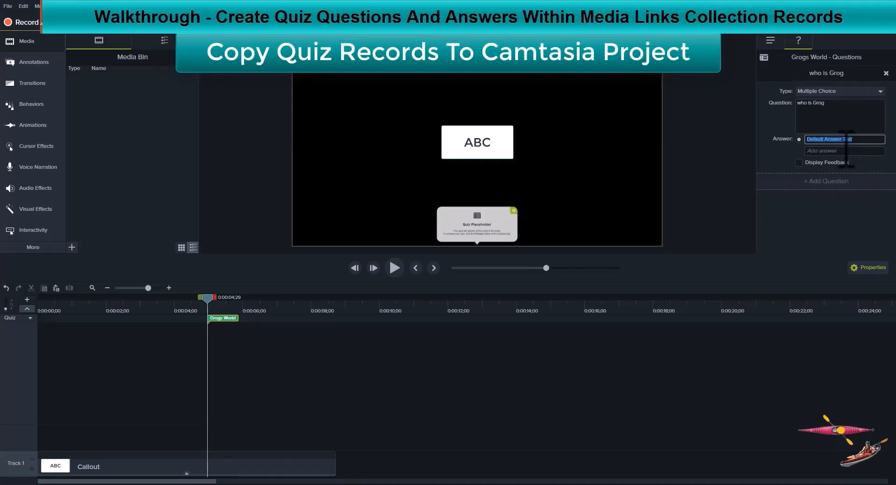
# Copy the level 5 subject "president of the United States" from Links Manager into Camtasia, replacing the question's default answer text.
pyautogui.hotkey('alt', 'Tab')
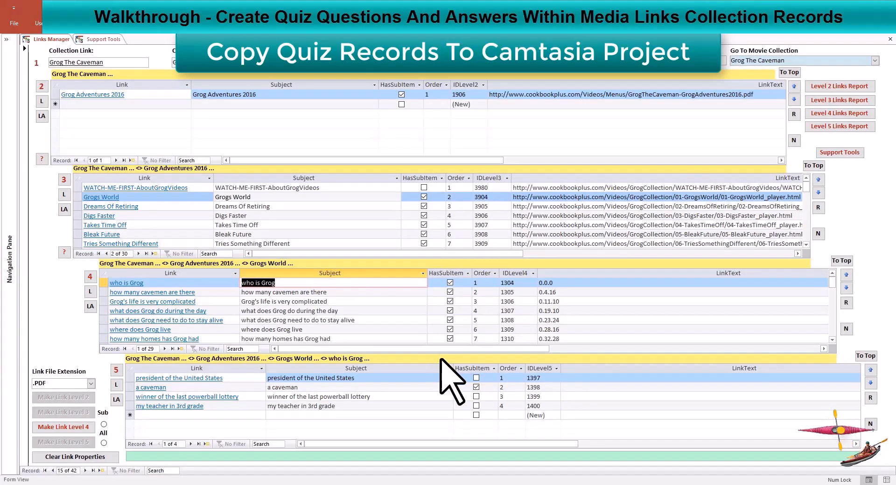
pyautogui.click(457, 443)
pyautogui.press('Right')
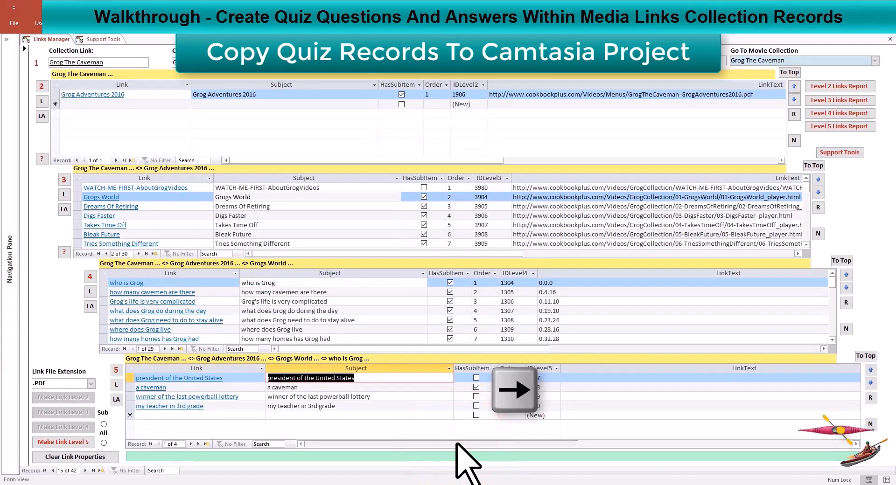
pyautogui.hotkey('ctrl', 'c')
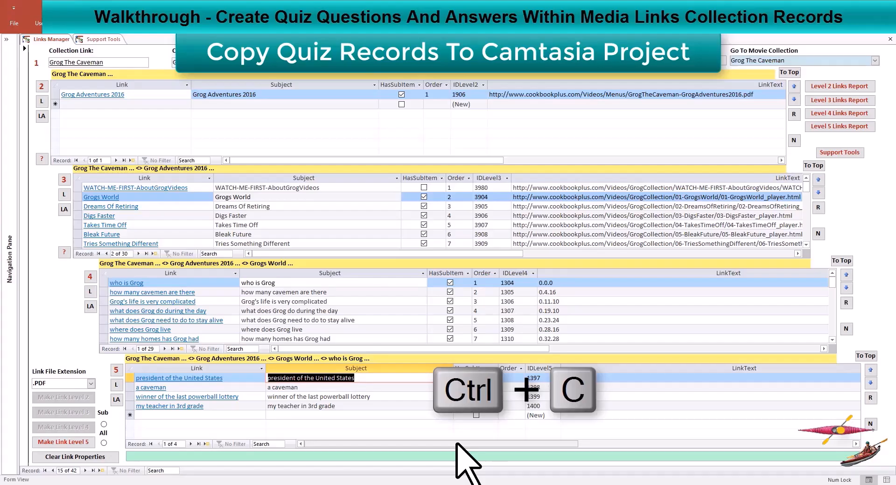
pyautogui.hotkey('alt', 'Tab')
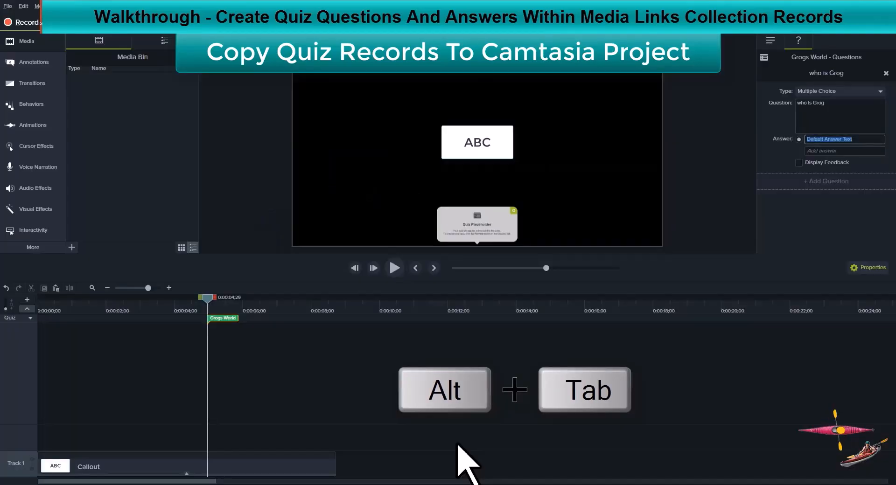
pyautogui.hotkey('ctrl', 'v')
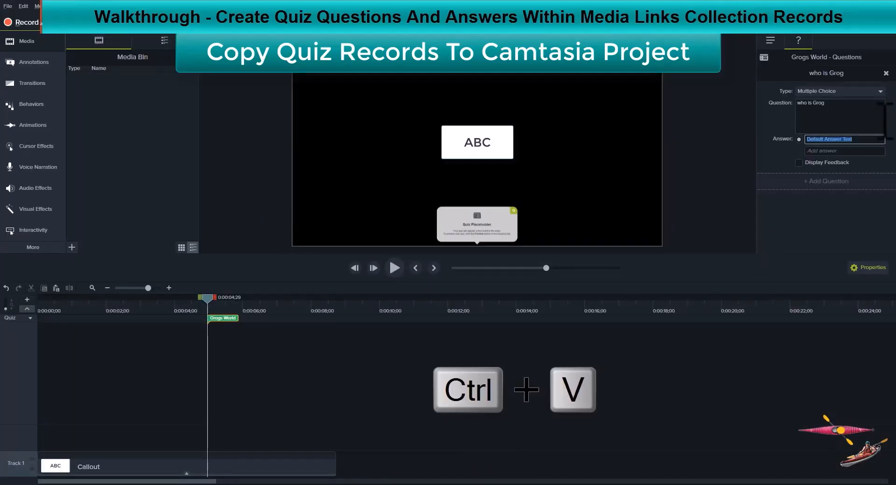
pyautogui.press('Tab')
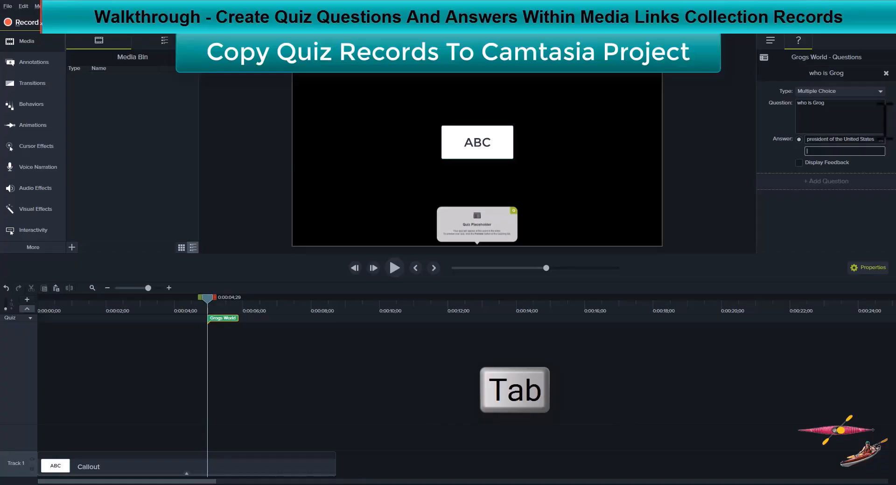
# Copy the level 5 subject "a caveman" from Links Manager and add it as the second answer in Camtasia.
pyautogui.hotkey('alt', 'Tab')
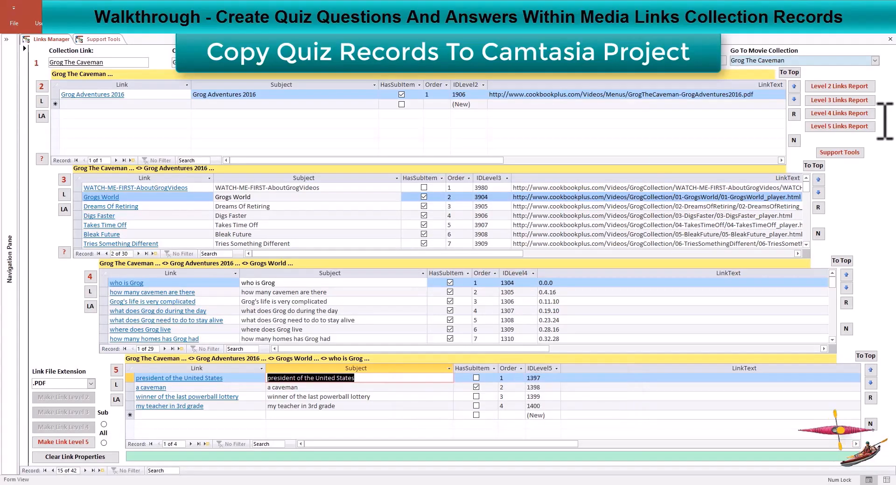
pyautogui.press('Down')
pyautogui.hotkey('ctrl', 'c')
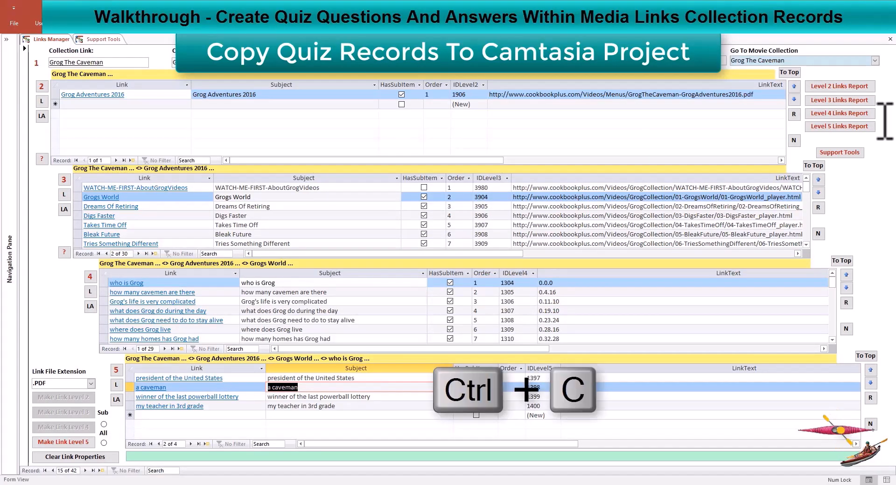
pyautogui.hotkey('alt', 'Tab')
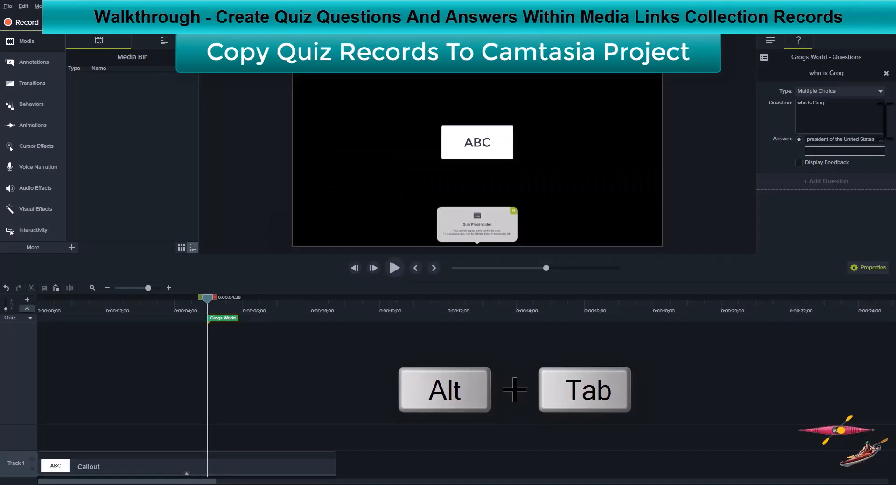
pyautogui.hotkey('ctrl', 'v')
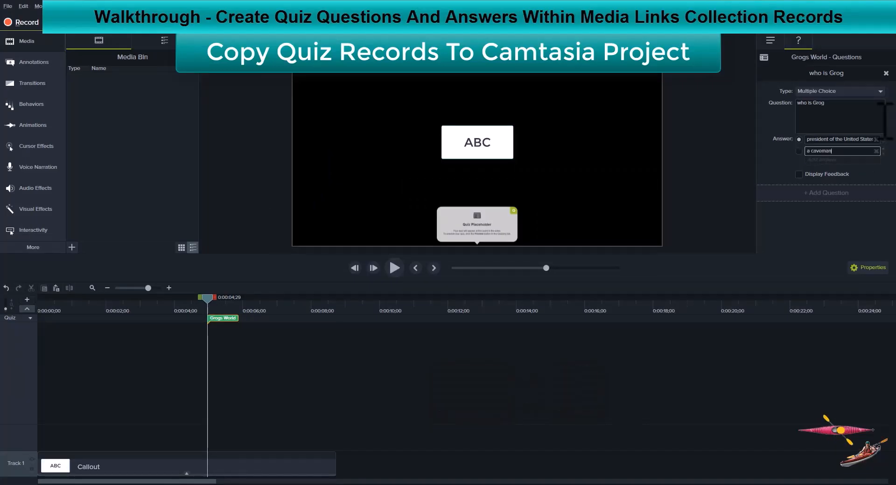
pyautogui.press('Tab')
# Copy the subject "winner of the last powerball lottery" from Links Manager and add it as the third answer in Camtasia.
pyautogui.hotkey('alt', 'Tab')
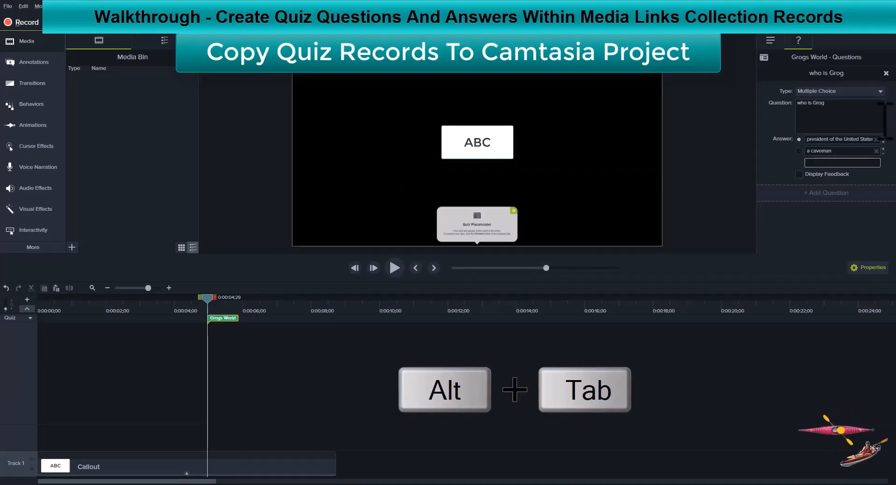
pyautogui.press('Down')
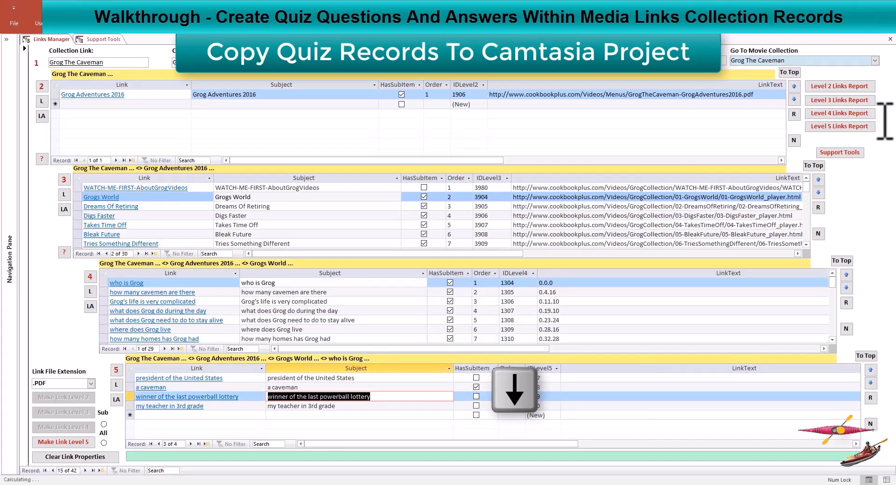
pyautogui.hotkey('ctrl', 'c')
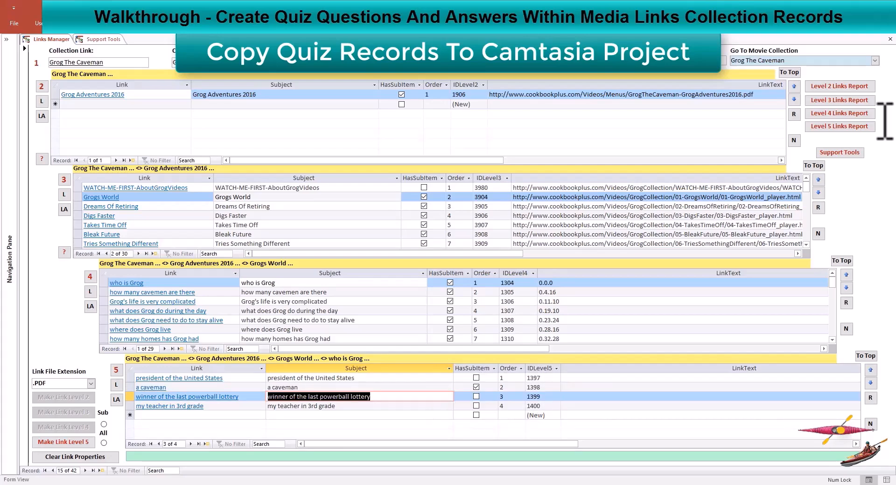
pyautogui.hotkey('alt', 'Tab')
pyautogui.hotkey('ctrl', 'v')
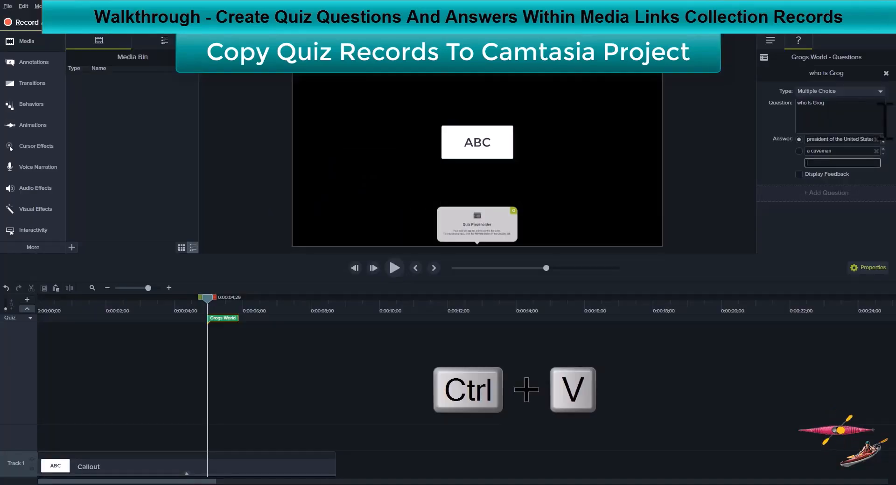
pyautogui.press('Tab')
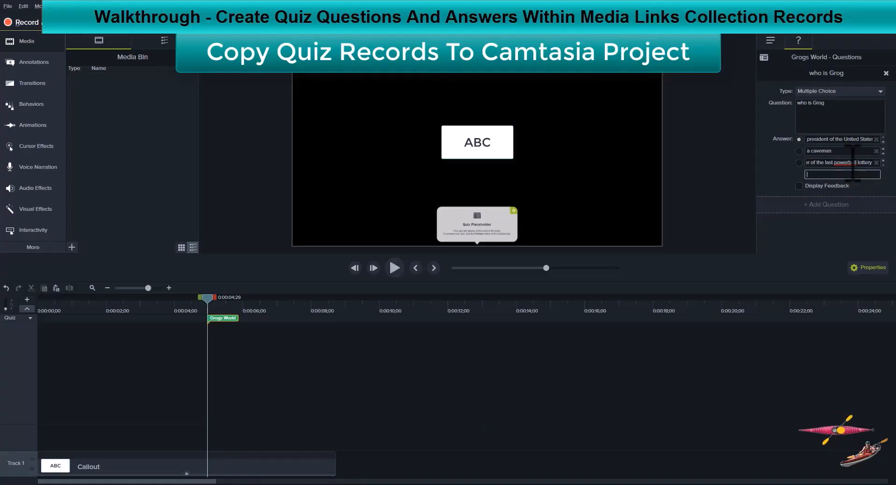
# Copy the subject "my teacher in 3rd grade" from Links Manager and add it as the fourth answer in Camtasia.
pyautogui.hotkey('alt', 'Tab')
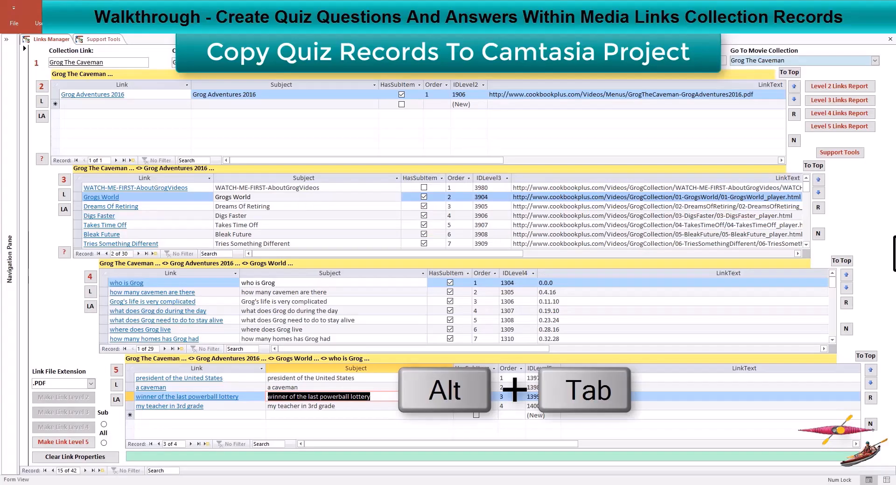
pyautogui.press('Down')
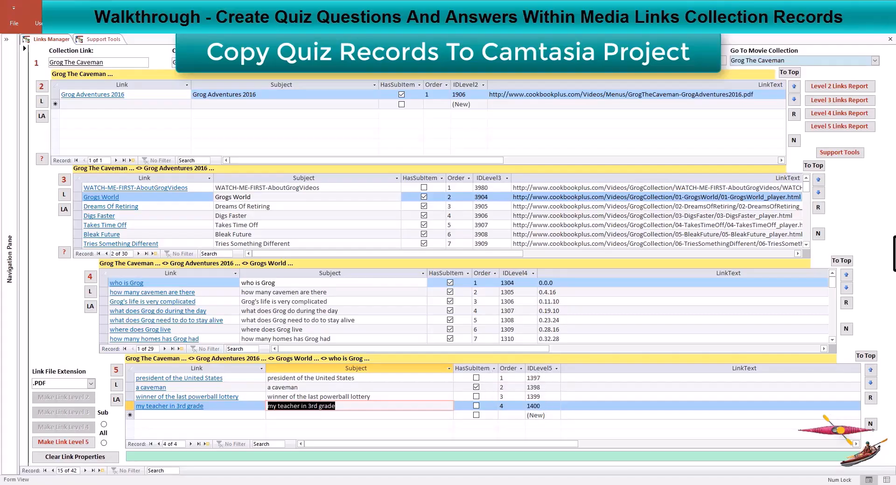
pyautogui.hotkey('ctrl', 'c')
pyautogui.hotkey('alt', 'Tab')
pyautogui.hotkey('ctrl', 'v')
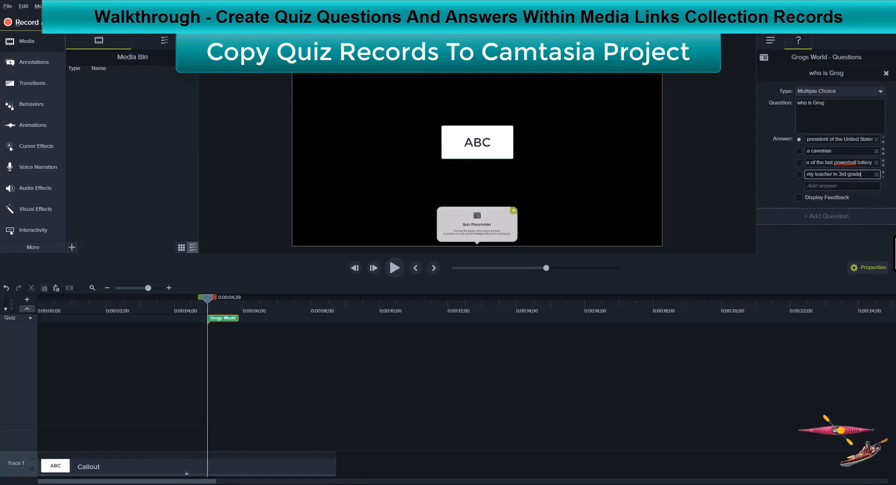
# Check the answer flagged HasSubItem in Links Manager and mark "a caveman" as the correct answer in Camtasia.
pyautogui.hotkey('alt', 'Tab')
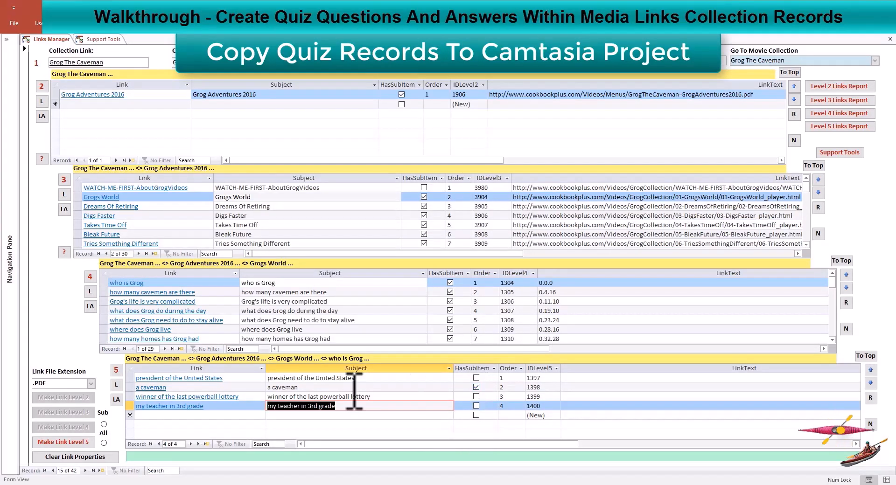
pyautogui.hotkey('alt', 'Tab')
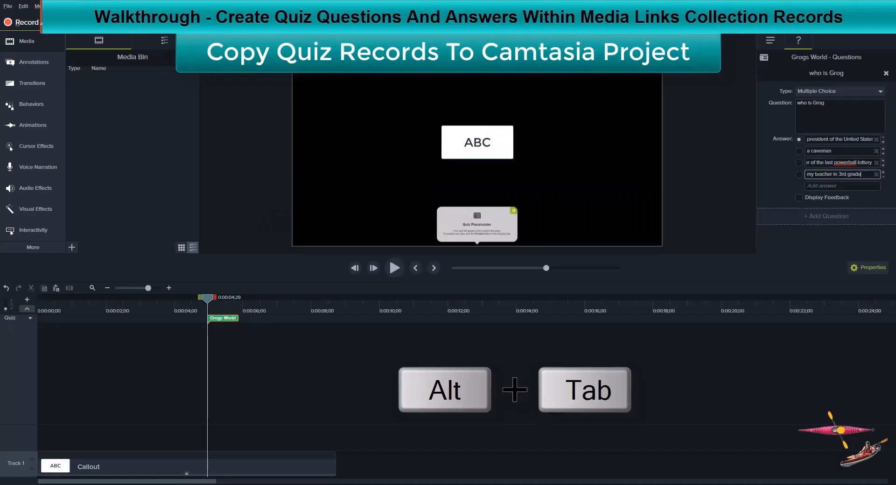
pyautogui.click(800, 151)
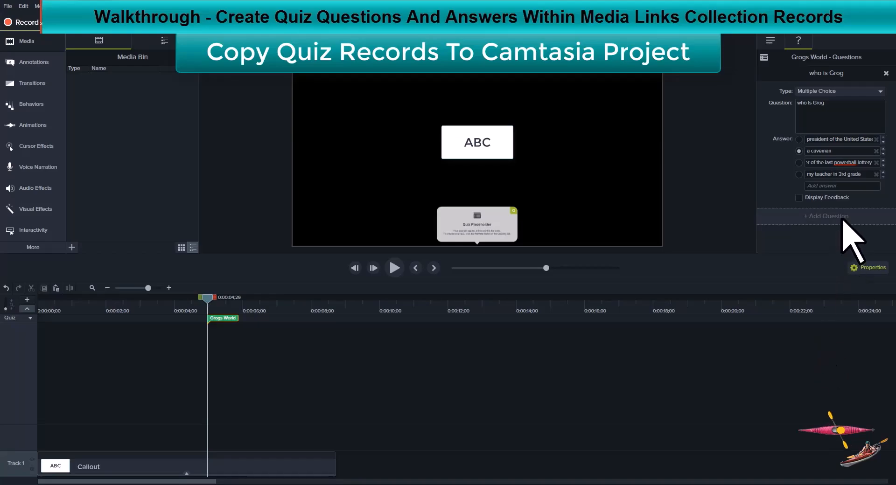
# Correct the misspelled word in the lottery answer to the suggested spelling "Powerball".
pyautogui.tripleClick(849, 162)
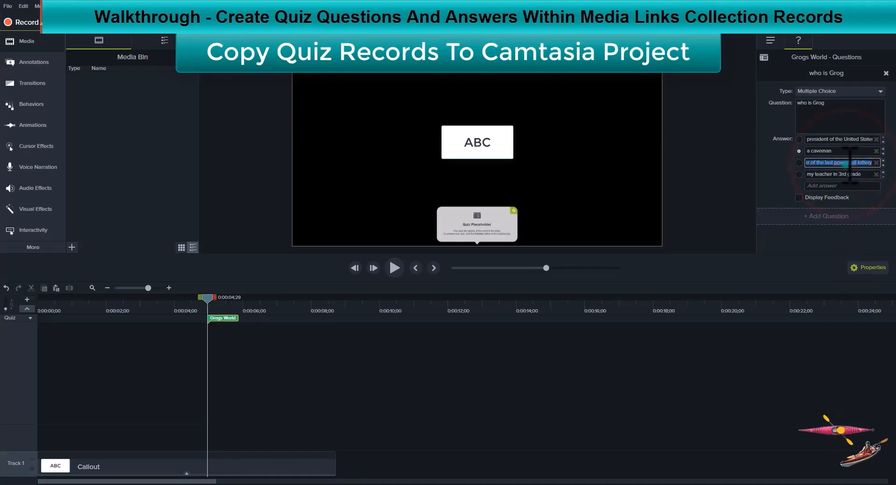
pyautogui.rightClick(850, 163)
pyautogui.rightClick(844, 163)
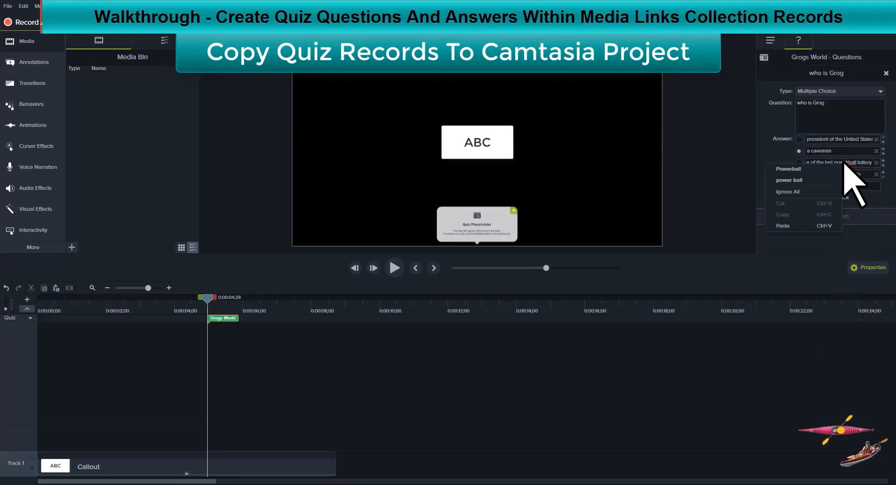
pyautogui.click(801, 170)
# Switch back to Links Manager and move from the level 4 question "who is Grog" to "how many cavemen are there".
pyautogui.hotkey('alt', 'Tab')
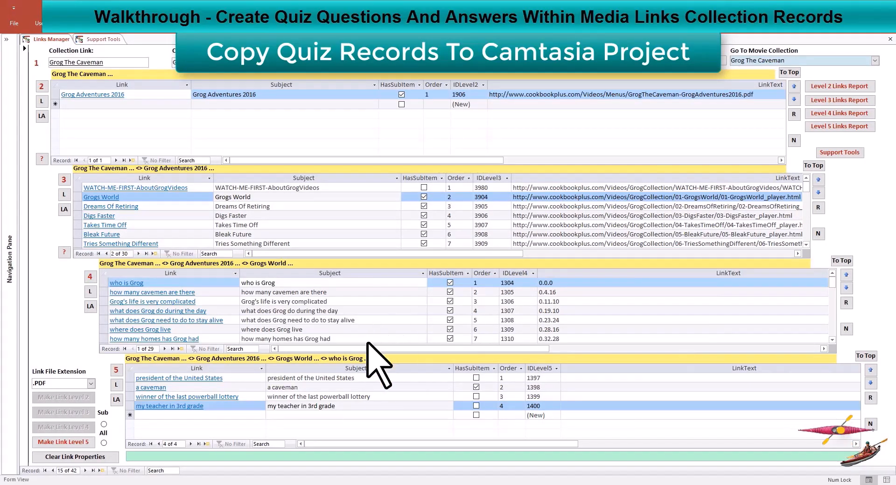
pyautogui.click(372, 349)
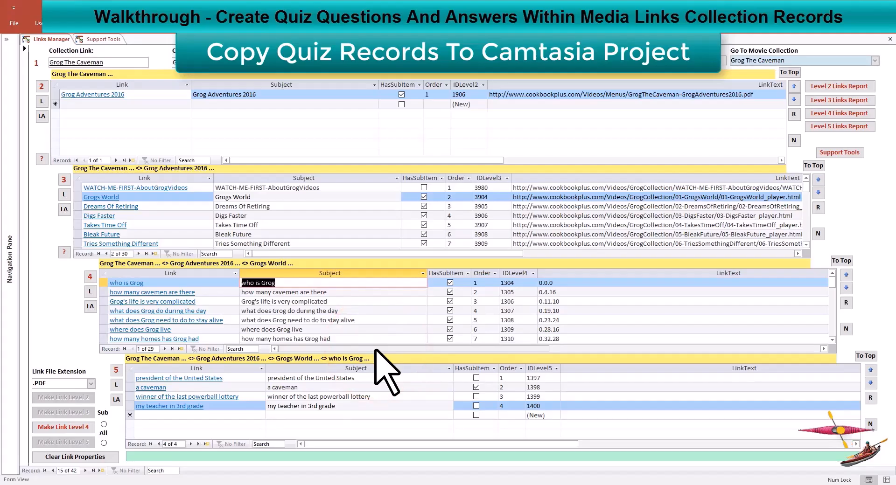
pyautogui.press('Down')
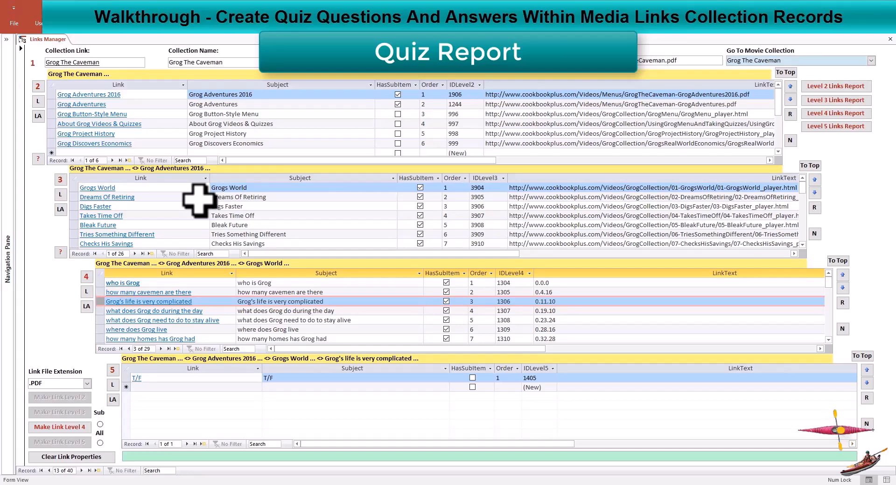
# Review the Grogs World record and its question "Grog's life is very complicated", and open the level 3 quiz report.
pyautogui.click(320, 255)
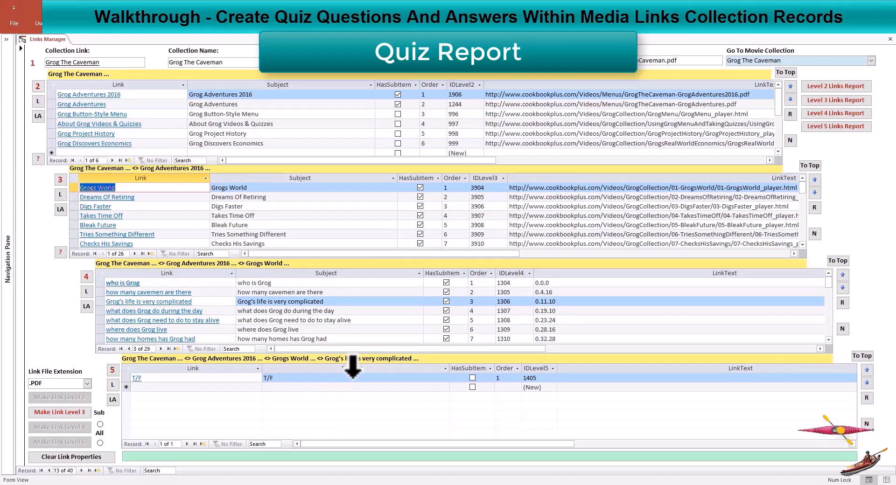
pyautogui.click(364, 354)
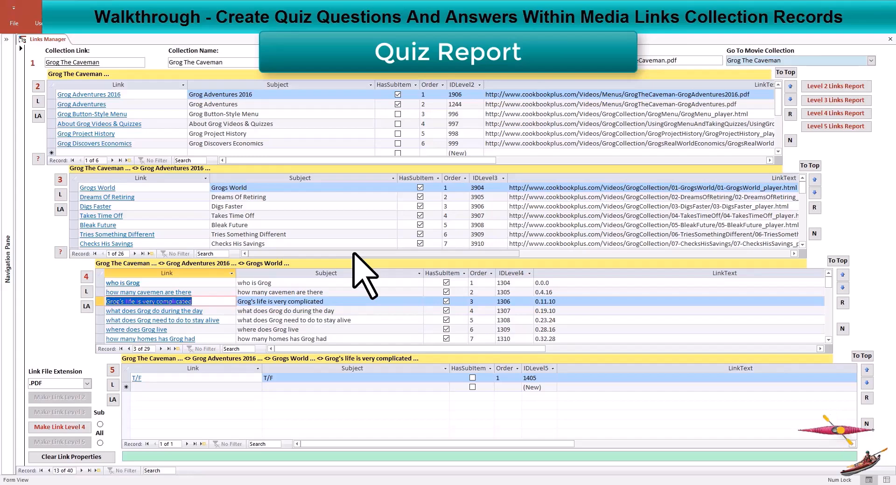
pyautogui.click(60, 252)
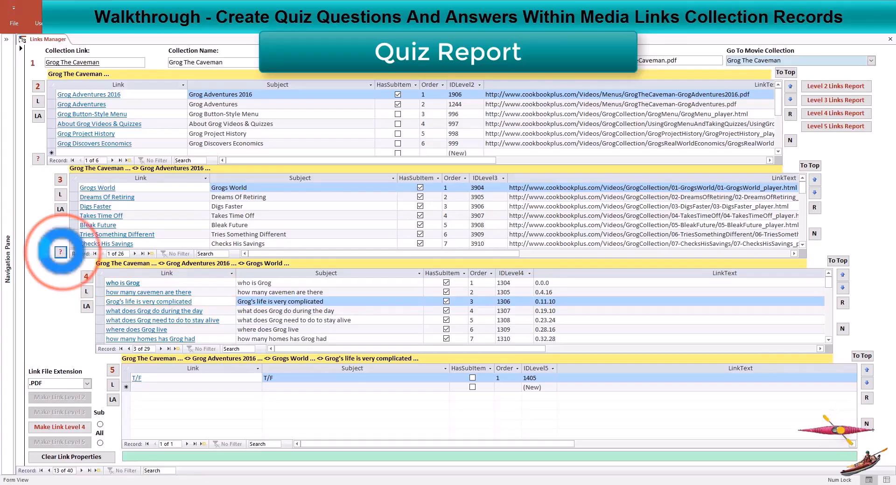